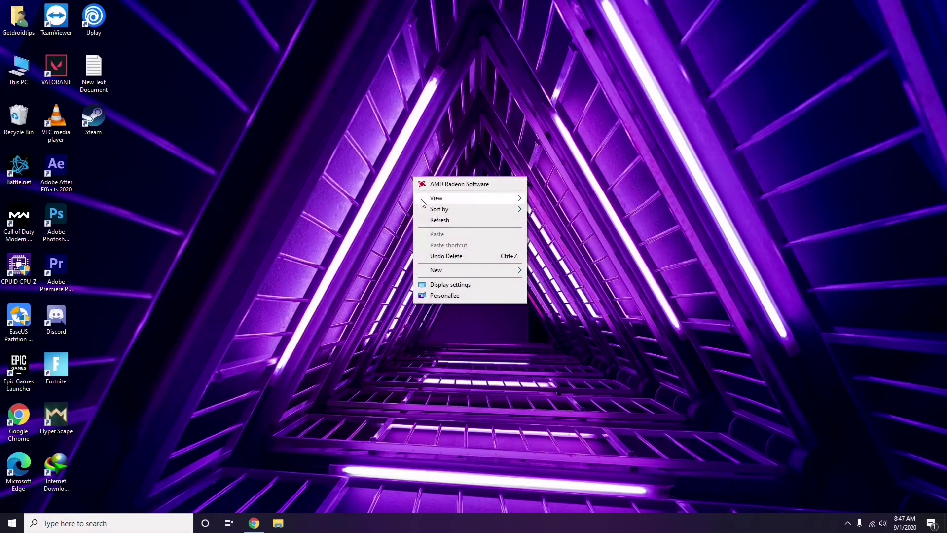
Step: Refresh the desktop, then bring up the shortcut menu for This PC
{"action": "left_click", "coordinate": [437, 220]}
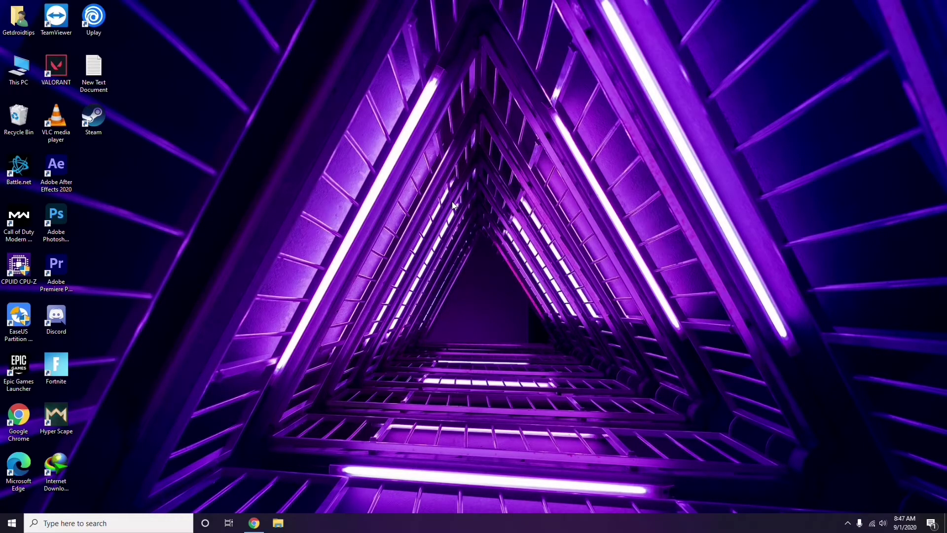
{"action": "right_click", "coordinate": [359, 139]}
{"action": "left_click", "coordinate": [383, 181]}
{"action": "right_click", "coordinate": [21, 81]}
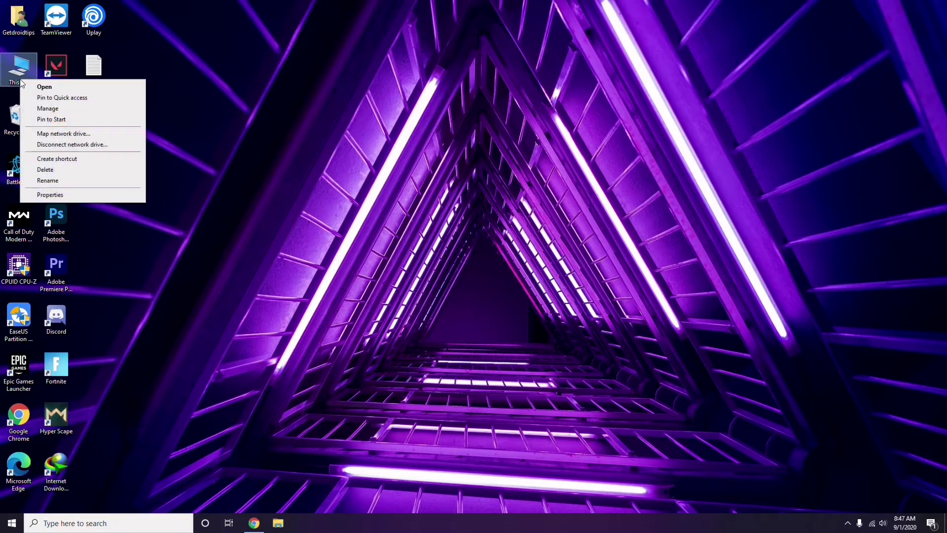
Step: Open Computer Management from This PC, view Device Manager's hardware list, then close it
{"action": "left_click", "coordinate": [51, 110]}
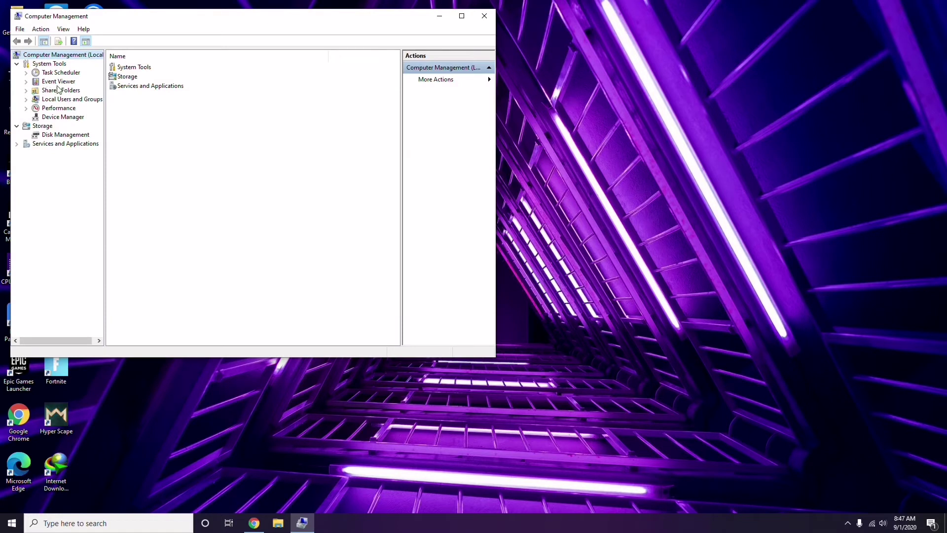
{"action": "left_click", "coordinate": [58, 117]}
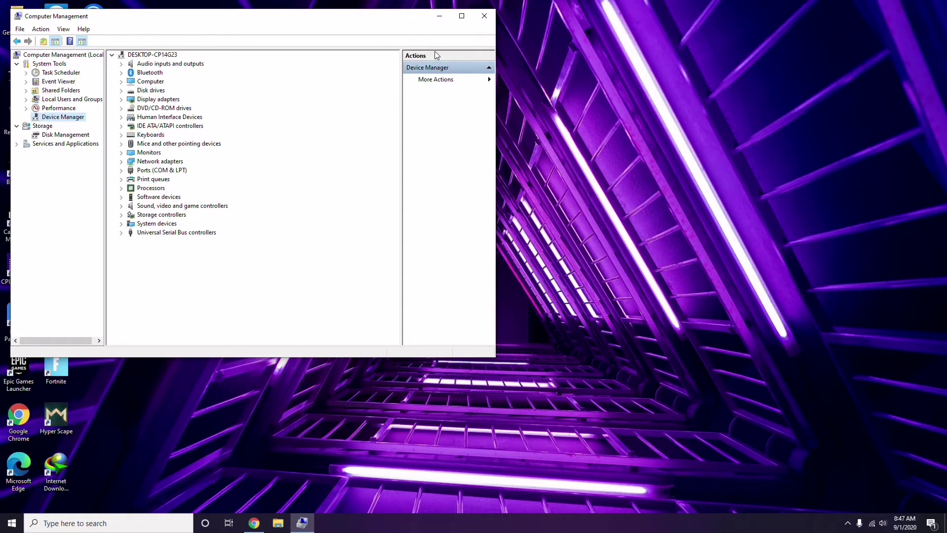
{"action": "left_click", "coordinate": [484, 17]}
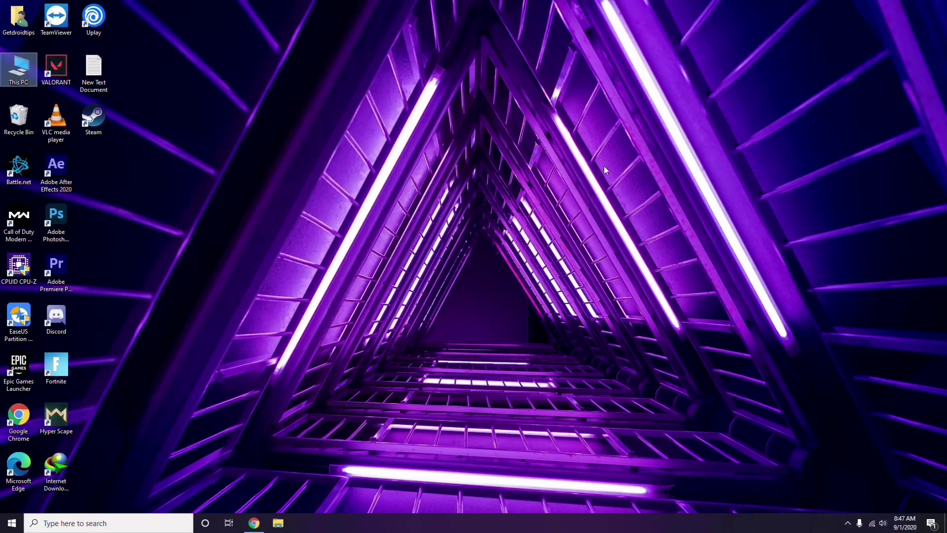
Step: In AMD Radeon Software, check the RX 5700 GPU and driver 20.4.2, then close it
{"action": "left_click", "coordinate": [848, 524]}
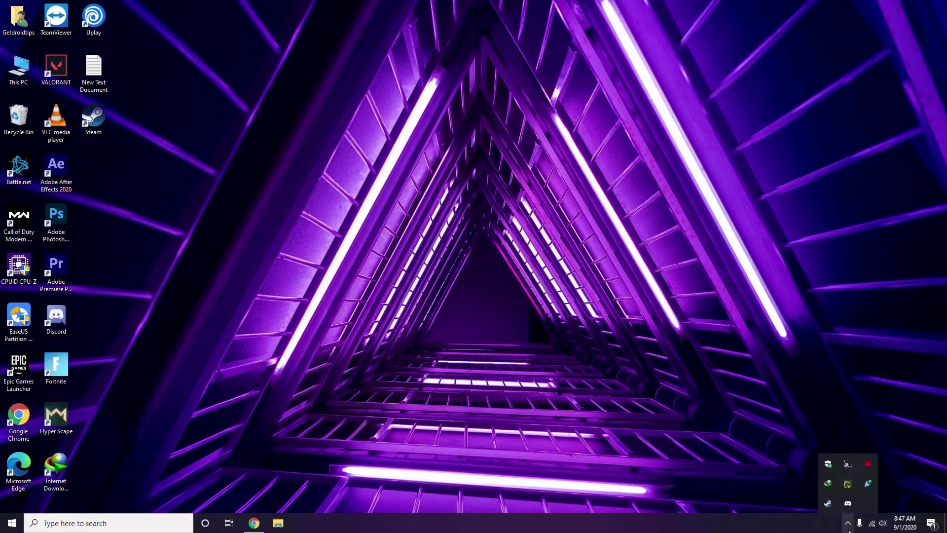
{"action": "left_click", "coordinate": [867, 465]}
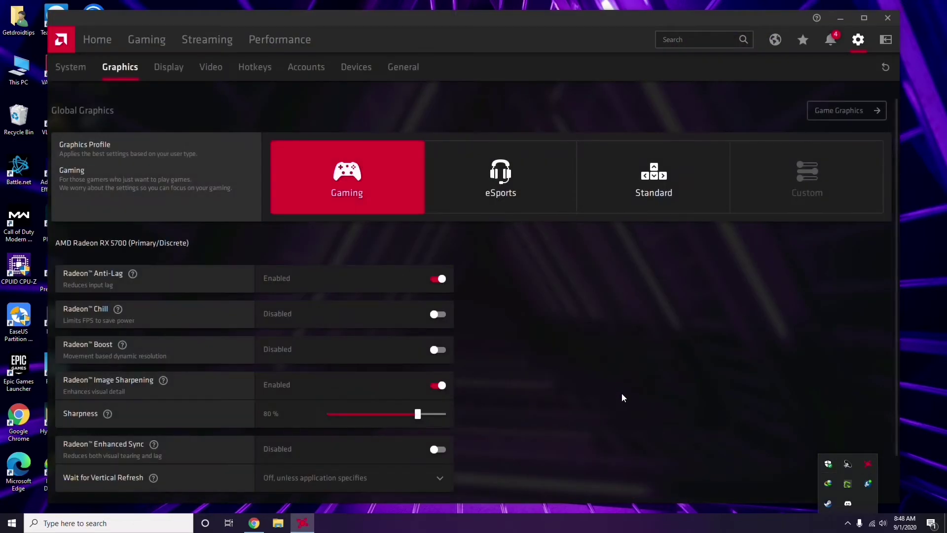
{"action": "left_click", "coordinate": [81, 69]}
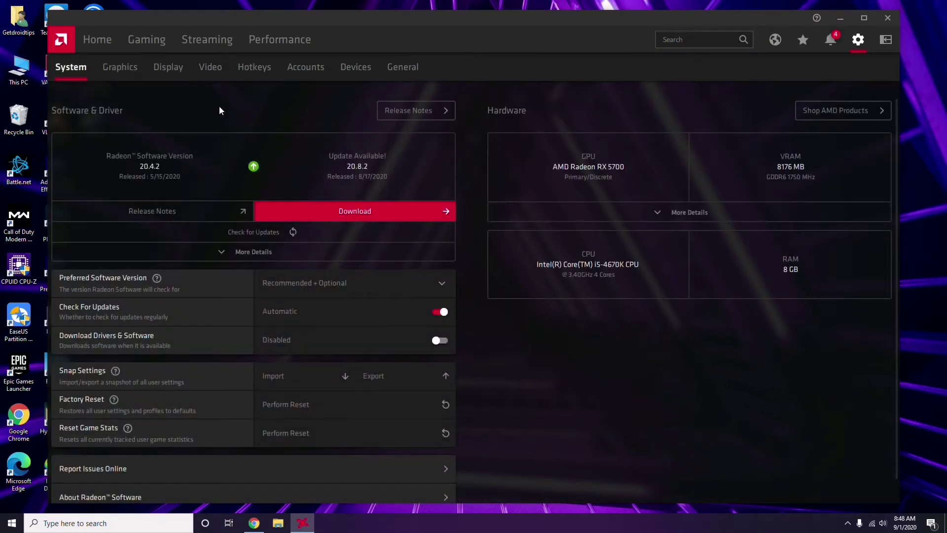
{"action": "left_click", "coordinate": [117, 68]}
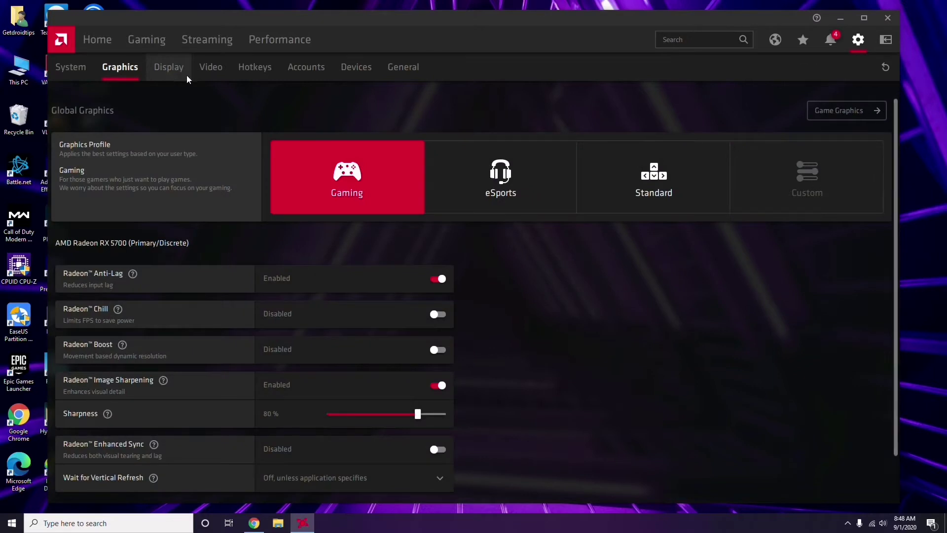
{"action": "left_click", "coordinate": [179, 74]}
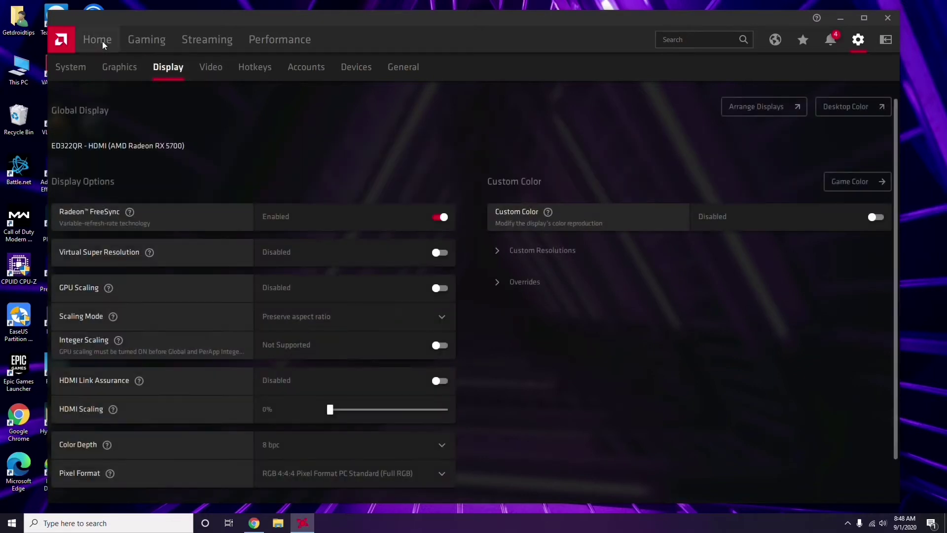
{"action": "left_click", "coordinate": [103, 43]}
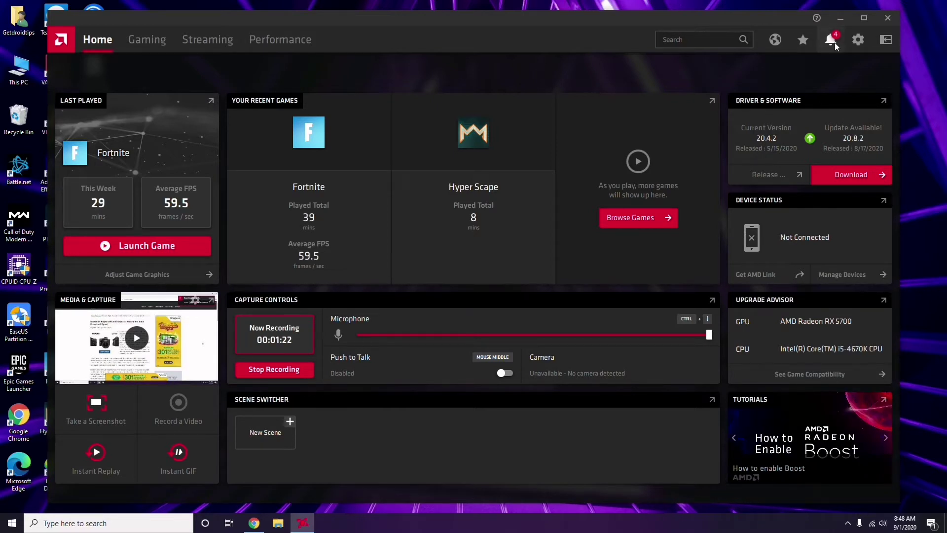
{"action": "left_click", "coordinate": [888, 18]}
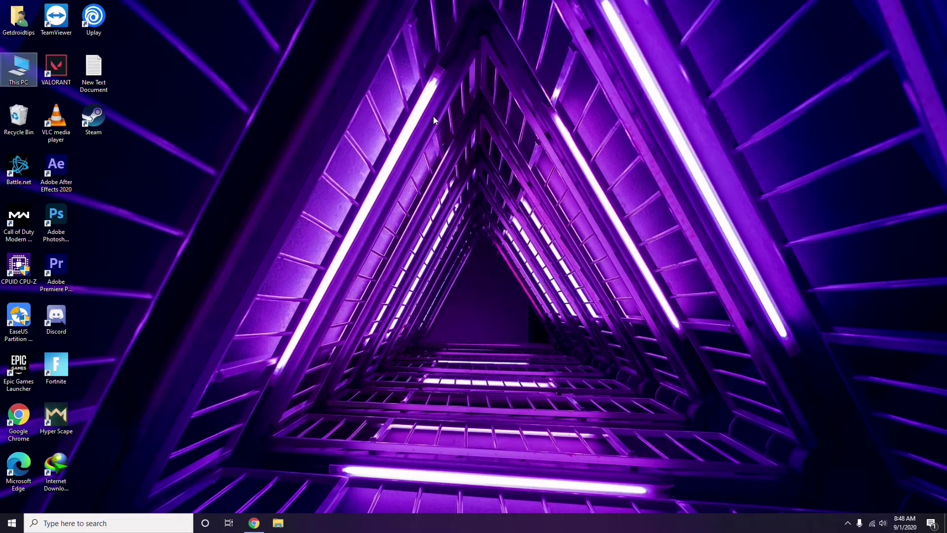
Step: Refresh the desktop, launch Steam and open its Settings window
{"action": "right_click", "coordinate": [199, 127]}
{"action": "left_click", "coordinate": [215, 174]}
{"action": "double_click", "coordinate": [94, 120]}
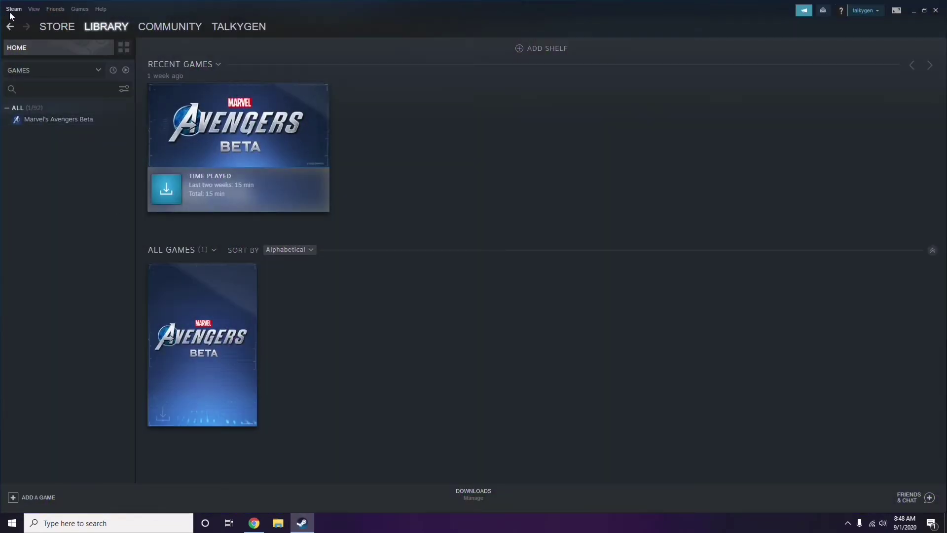
{"action": "left_click", "coordinate": [13, 9]}
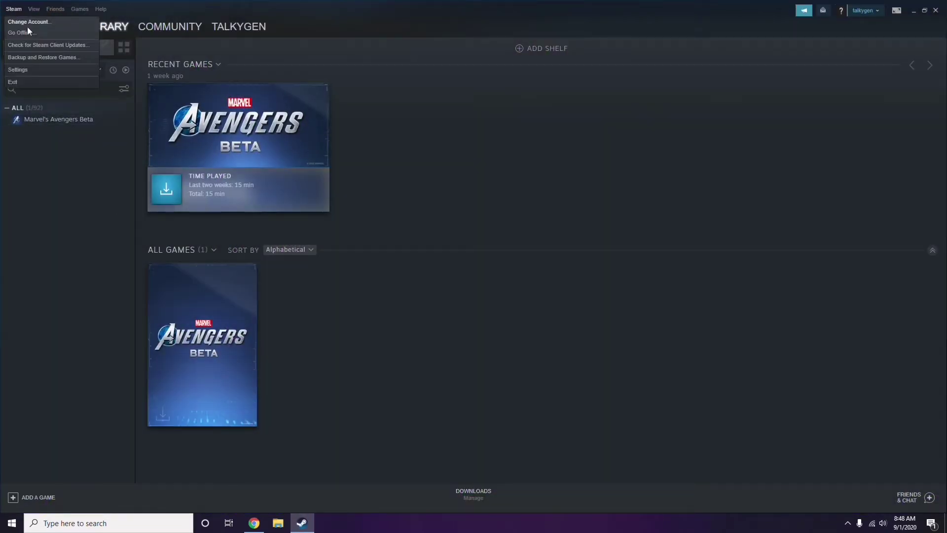
{"action": "left_click", "coordinate": [31, 72]}
Step: Uncheck Enable the Steam Overlay while in-game, save with OK, and close Steam
{"action": "left_click_drag", "start_coordinate": [575, 189], "coordinate": [525, 110]}
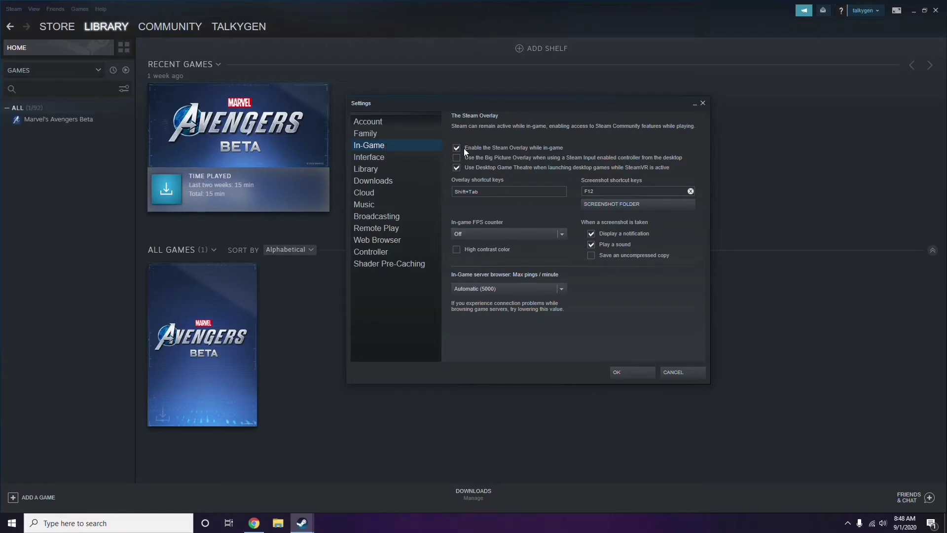
{"action": "left_click", "coordinate": [504, 148]}
{"action": "left_click", "coordinate": [622, 374]}
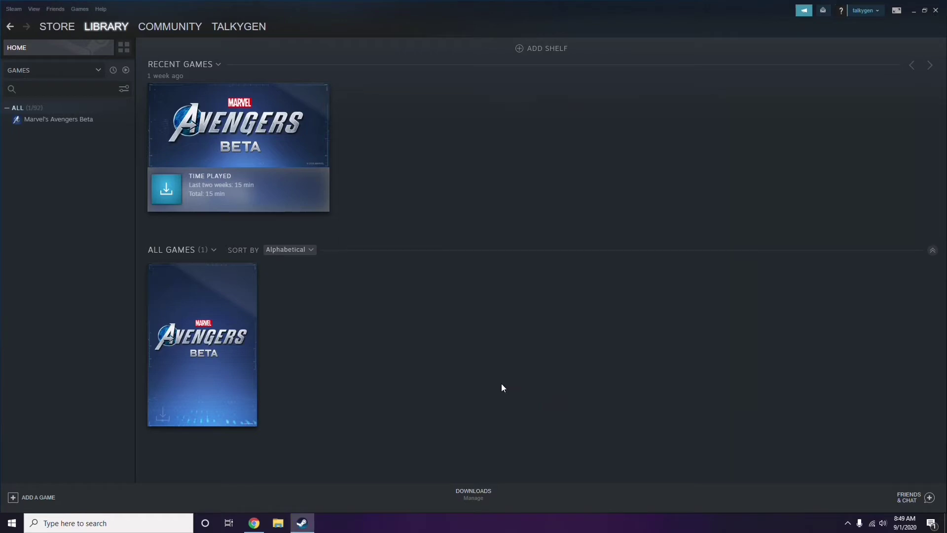
{"action": "left_click", "coordinate": [936, 11]}
{"action": "right_click", "coordinate": [385, 158]}
Step: Refresh the desktop, launch Discord and open User Settings on the My Account page
{"action": "left_click", "coordinate": [411, 205]}
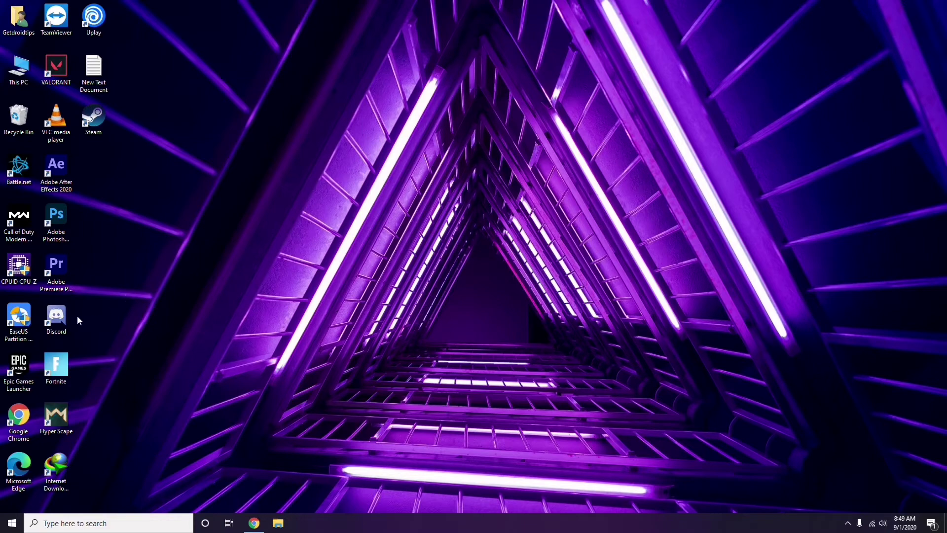
{"action": "double_click", "coordinate": [63, 314]}
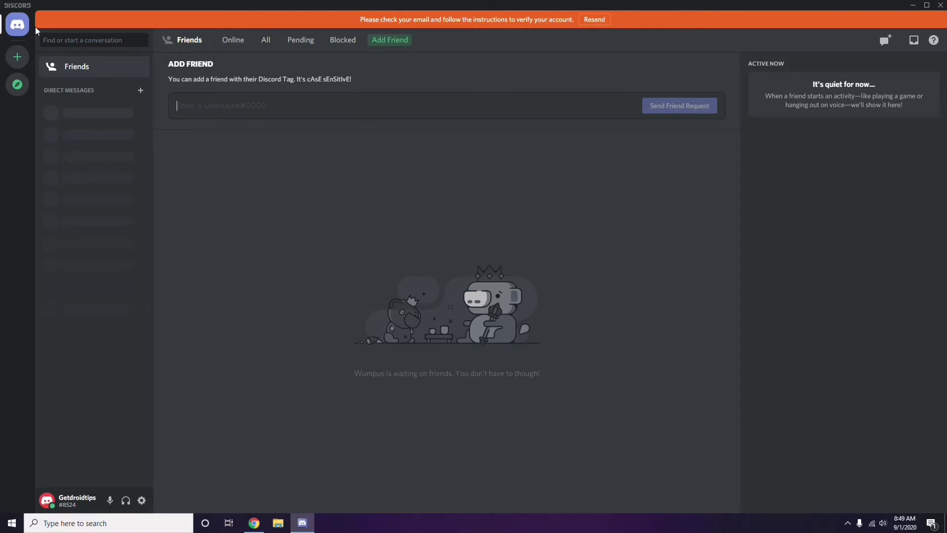
{"action": "left_click", "coordinate": [142, 501]}
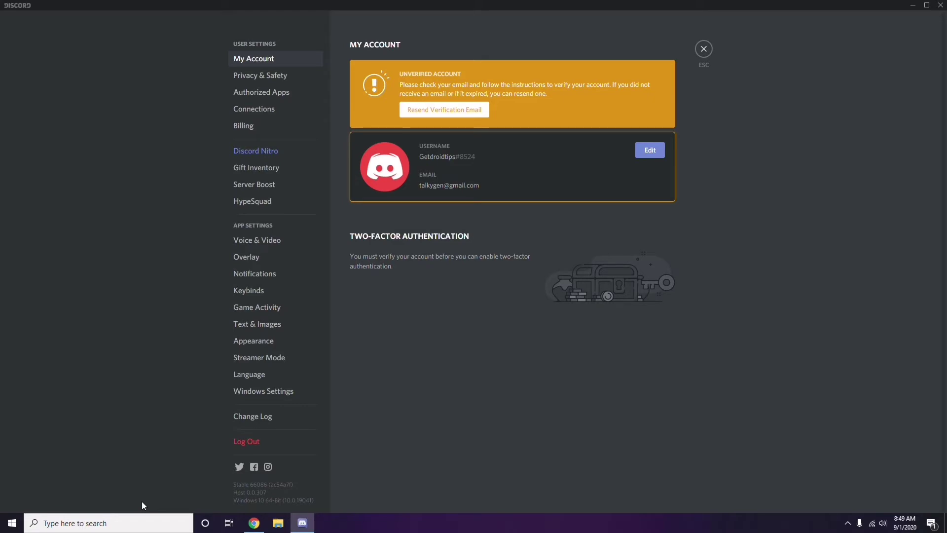
Step: Switch off the OpenH264 Video Codec under Voice & Video, then go to Overlay settings
{"action": "left_click", "coordinate": [252, 241]}
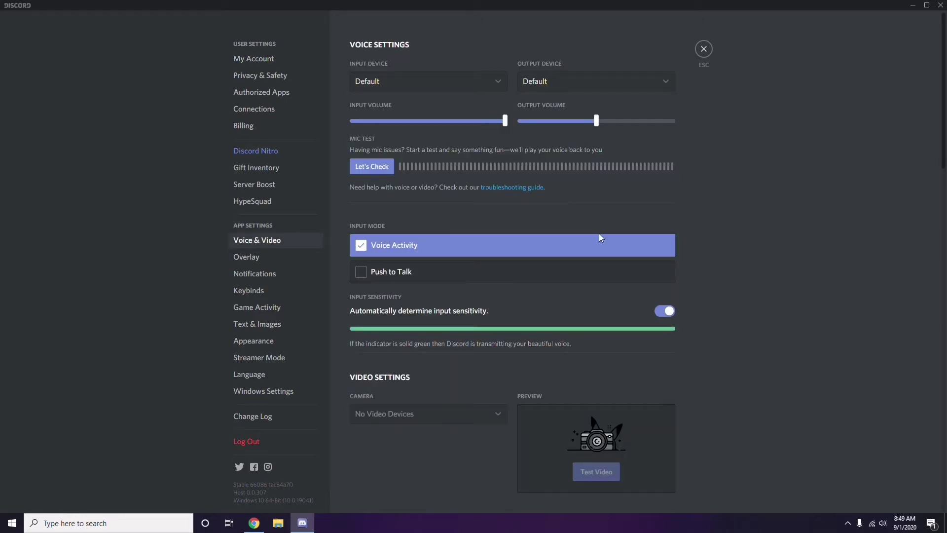
{"action": "scroll", "coordinate": [723, 241], "scroll_direction": "down", "scroll_amount": 8}
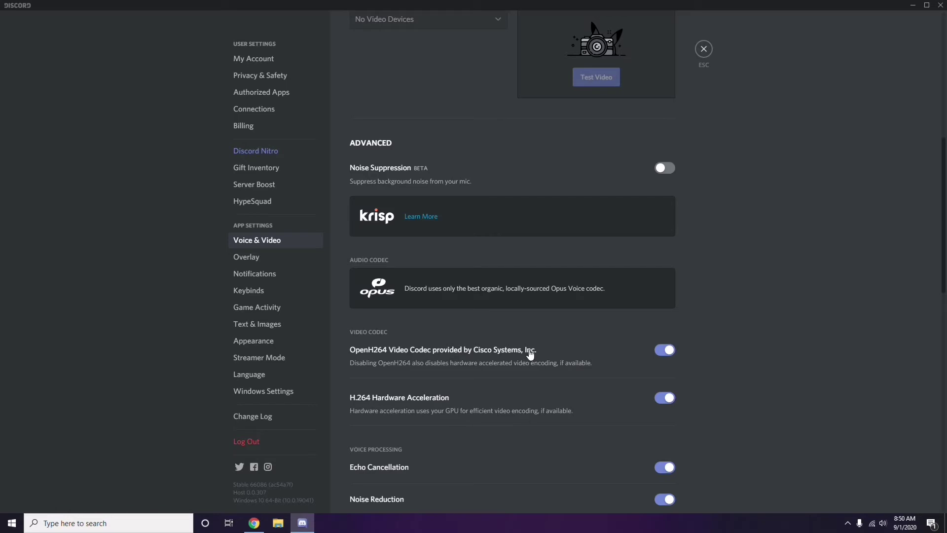
{"action": "left_click", "coordinate": [656, 353]}
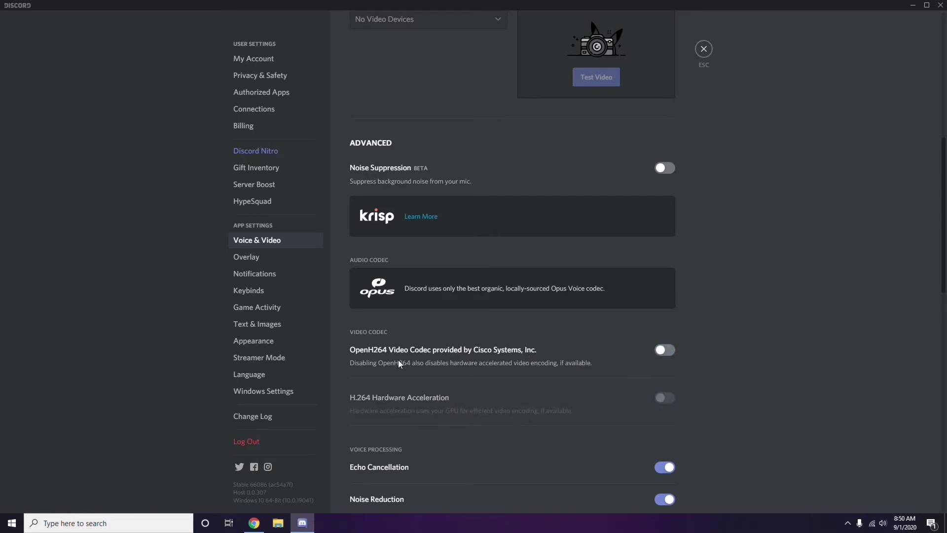
{"action": "scroll", "coordinate": [488, 353], "scroll_direction": "down", "scroll_amount": 2}
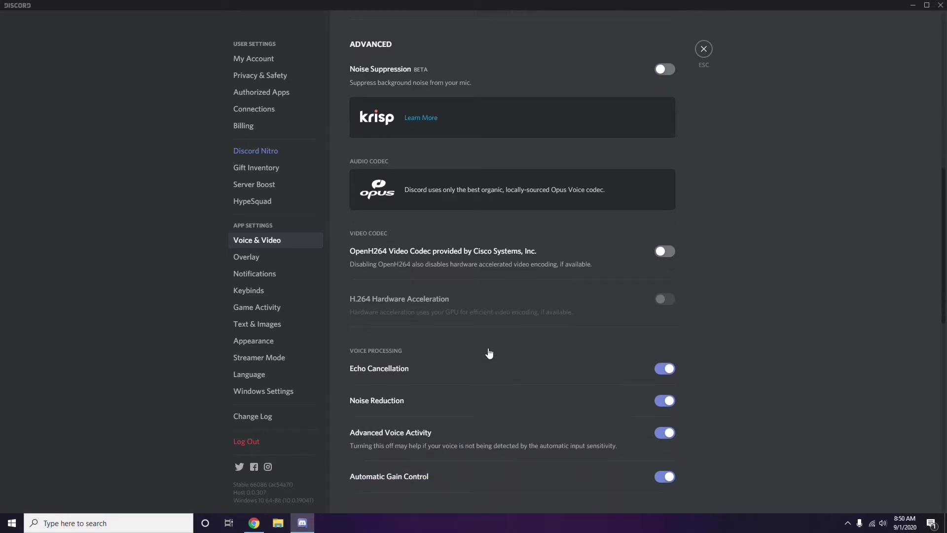
{"action": "scroll", "coordinate": [490, 353], "scroll_direction": "down", "scroll_amount": 4}
{"action": "scroll", "coordinate": [489, 353], "scroll_direction": "up", "scroll_amount": 1}
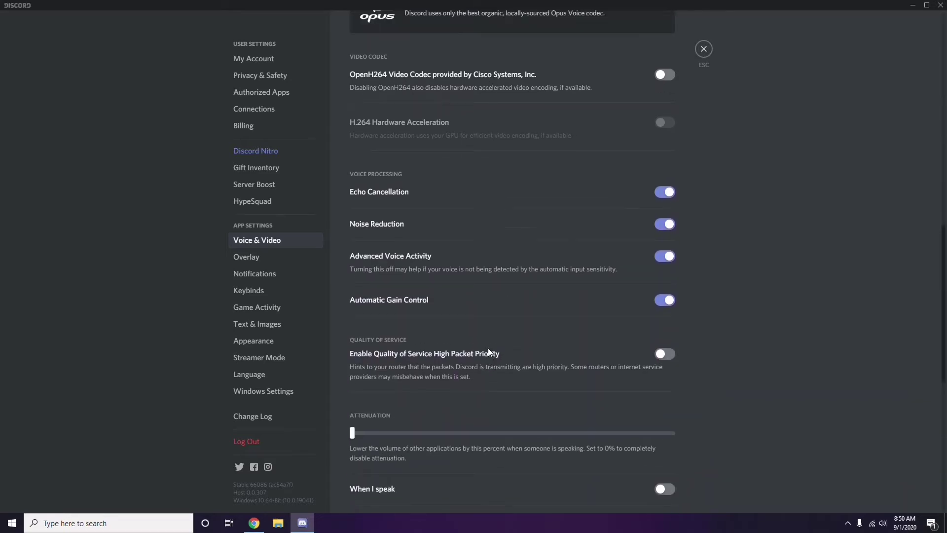
{"action": "left_click", "coordinate": [248, 258]}
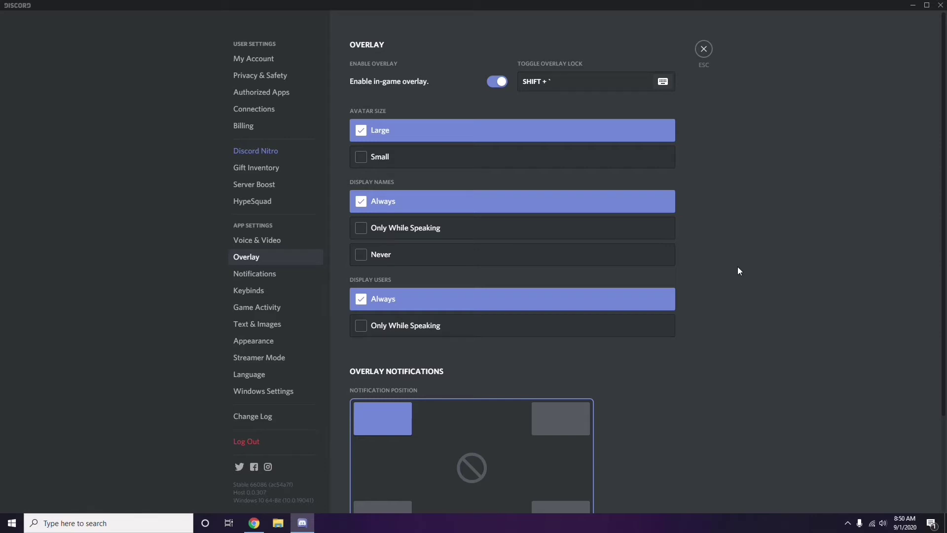
Step: Switch off Discord's Enable in-game overlay toggle
{"action": "scroll", "coordinate": [733, 259], "scroll_direction": "down", "scroll_amount": 1}
{"action": "scroll", "coordinate": [732, 259], "scroll_direction": "up", "scroll_amount": 1}
{"action": "left_click", "coordinate": [493, 83]}
Step: Turn off Hardware Acceleration under Appearance > Advanced and confirm with Okay
{"action": "left_click", "coordinate": [261, 344]}
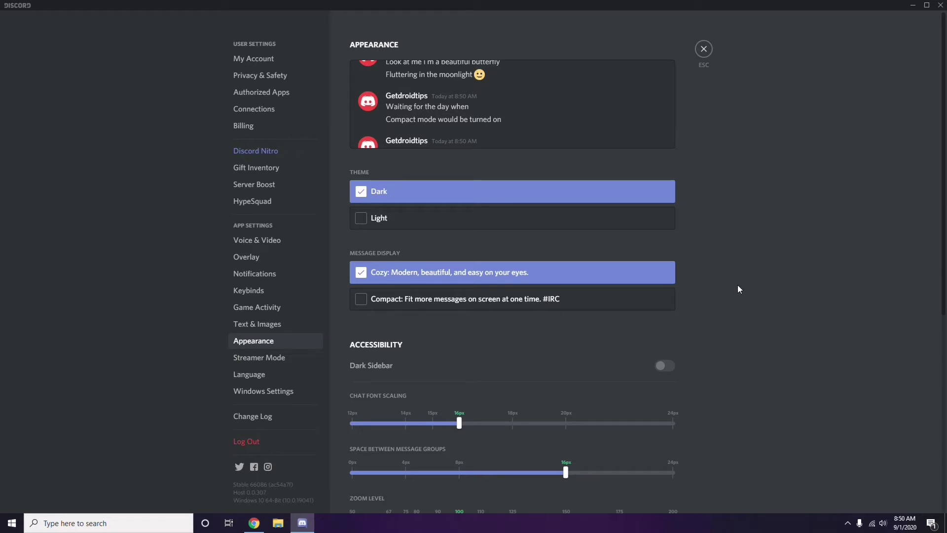
{"action": "scroll", "coordinate": [738, 286], "scroll_direction": "down", "scroll_amount": 7}
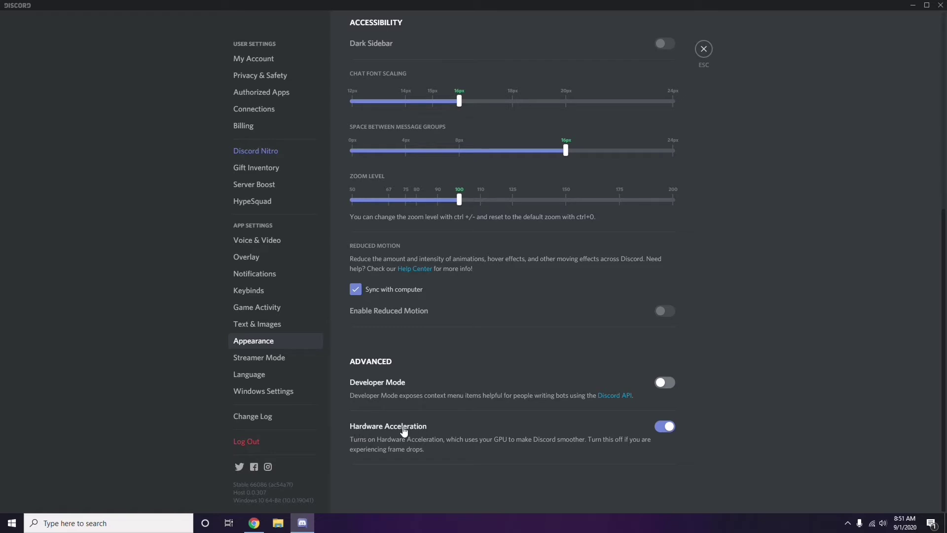
{"action": "left_click", "coordinate": [664, 427]}
{"action": "left_click", "coordinate": [543, 293]}
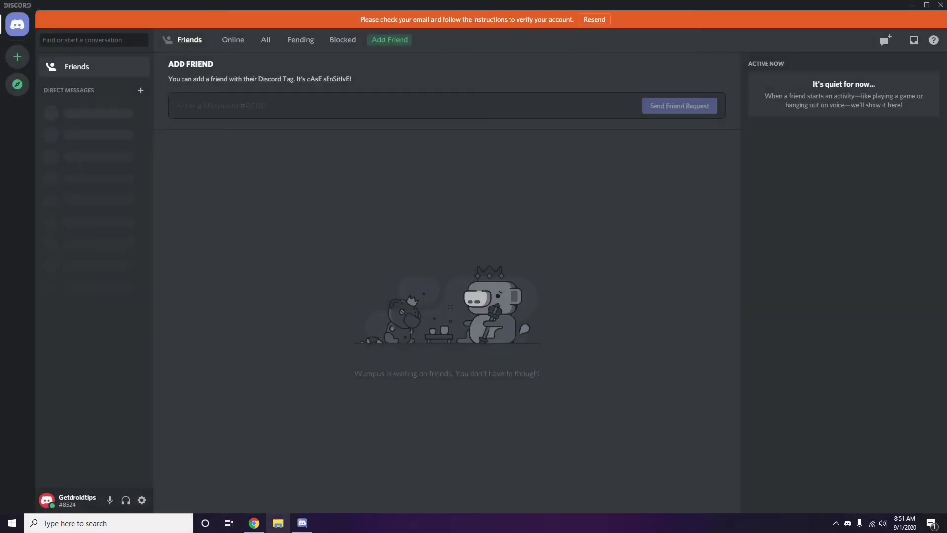
Step: Minimize the restarted Discord and refresh the desktop
{"action": "left_click", "coordinate": [914, 6]}
{"action": "right_click", "coordinate": [376, 128]}
{"action": "left_click", "coordinate": [400, 169]}
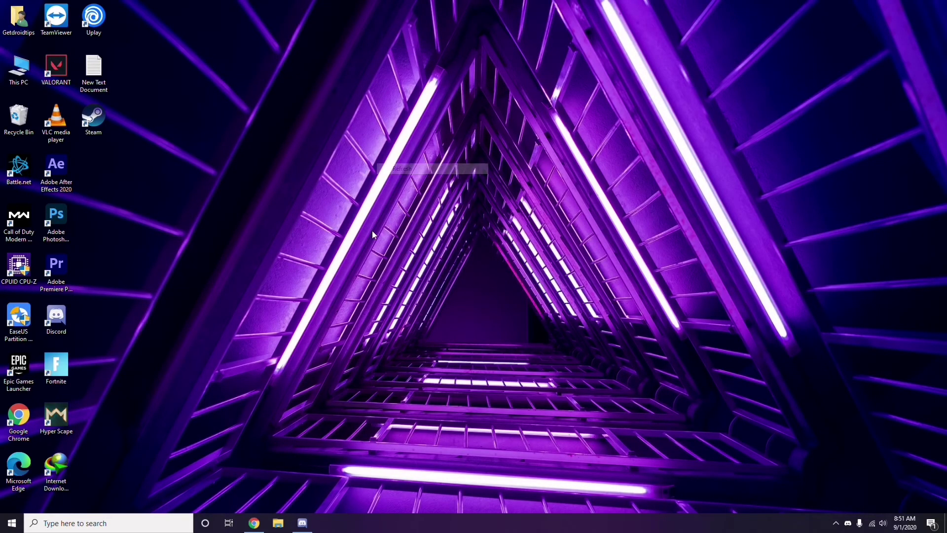